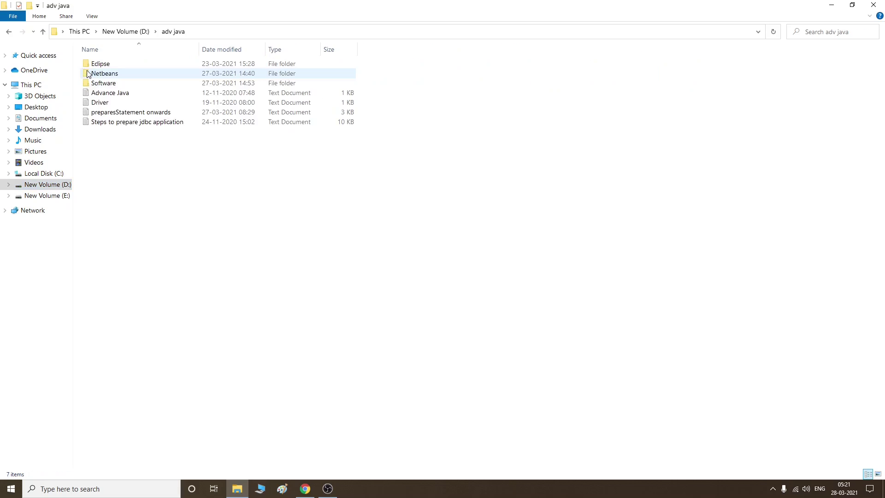
Launch the netbeans-8.2-windows installer from the Netbeans folder inside Software and allow it to run
double_click(97, 82)
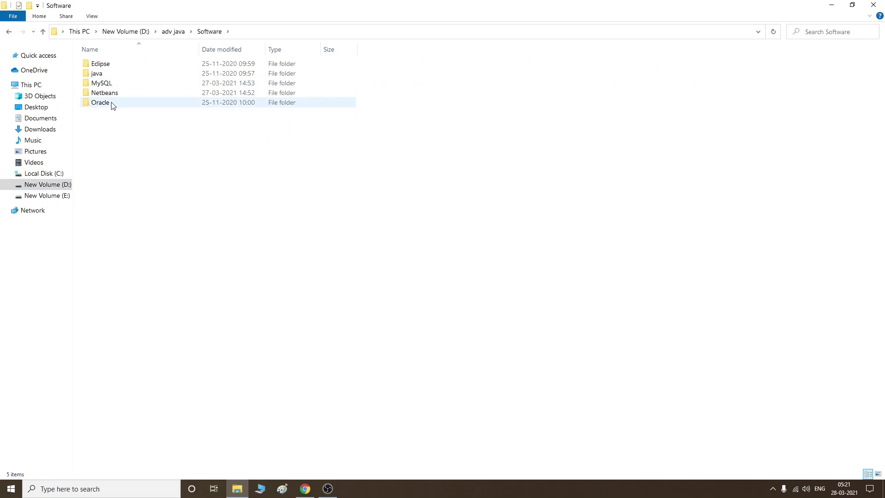
double_click(99, 94)
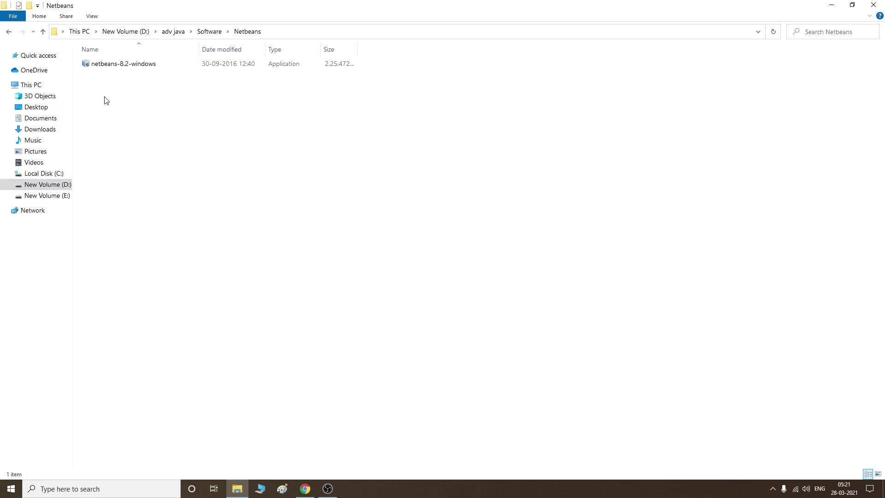
left_click(121, 69)
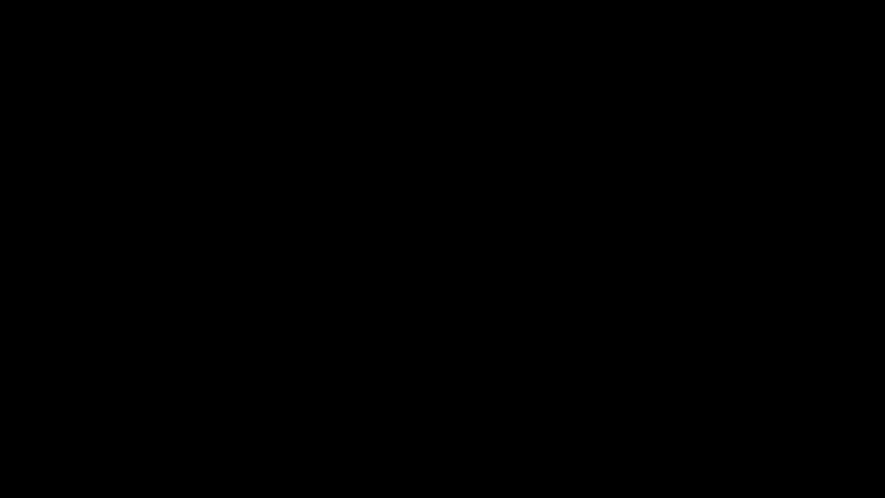
left_click(412, 308)
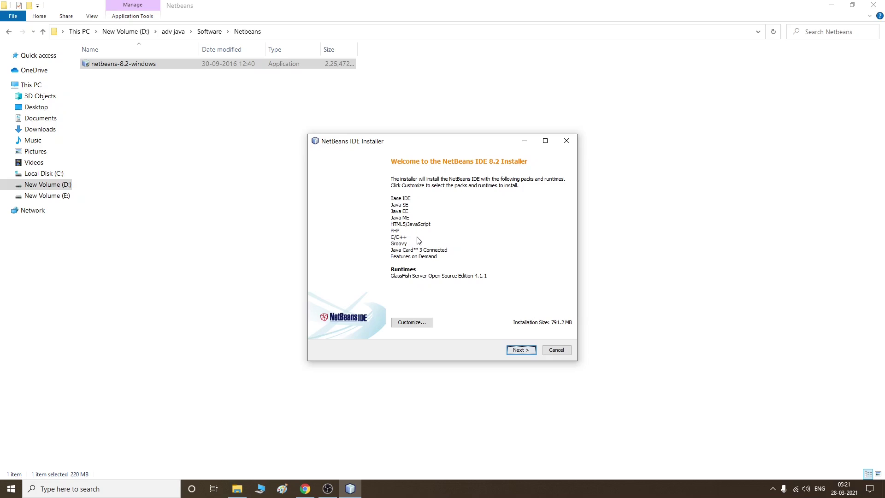
Customize the NetBeans installation to exclude the PHP and C/C++ packs
left_click(412, 322)
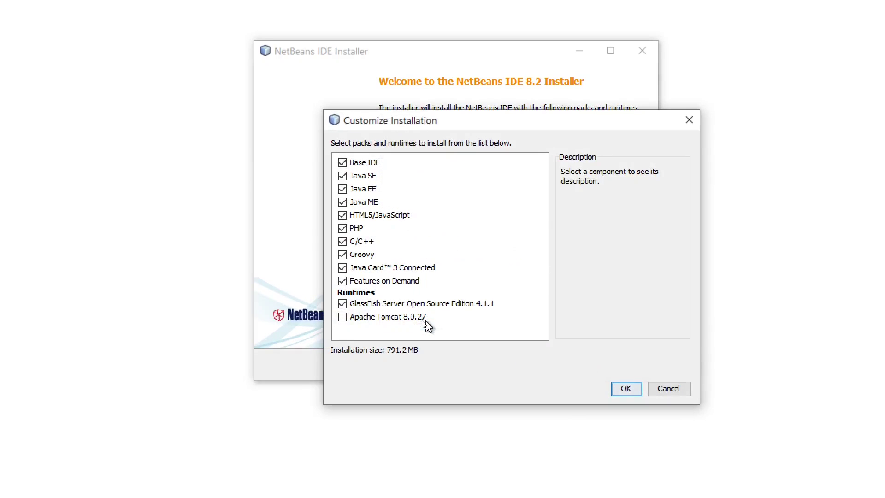
left_click(342, 228)
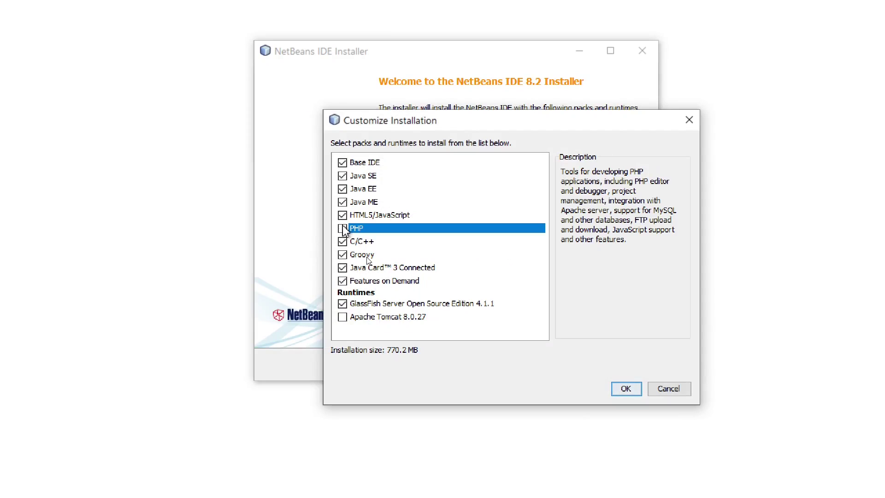
left_click(343, 241)
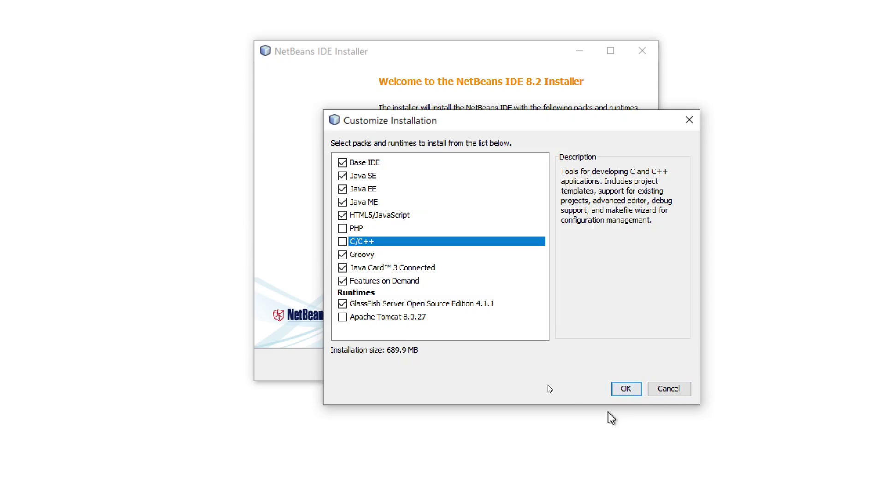
left_click(628, 389)
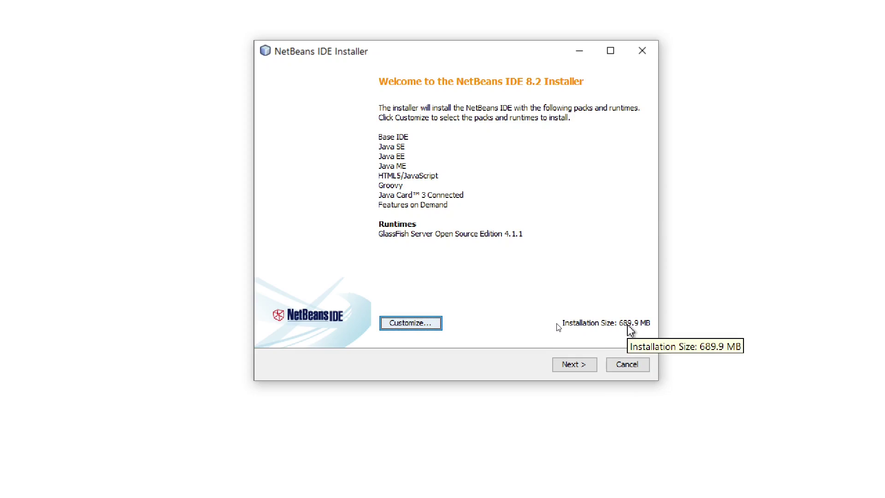
Proceed to the license agreement, accept its terms and continue to the installation folder settings
left_click(590, 368)
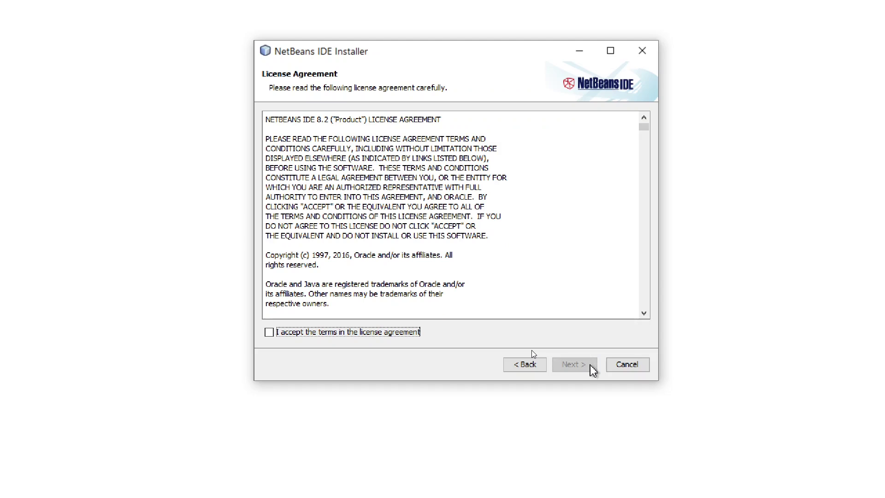
left_click(269, 332)
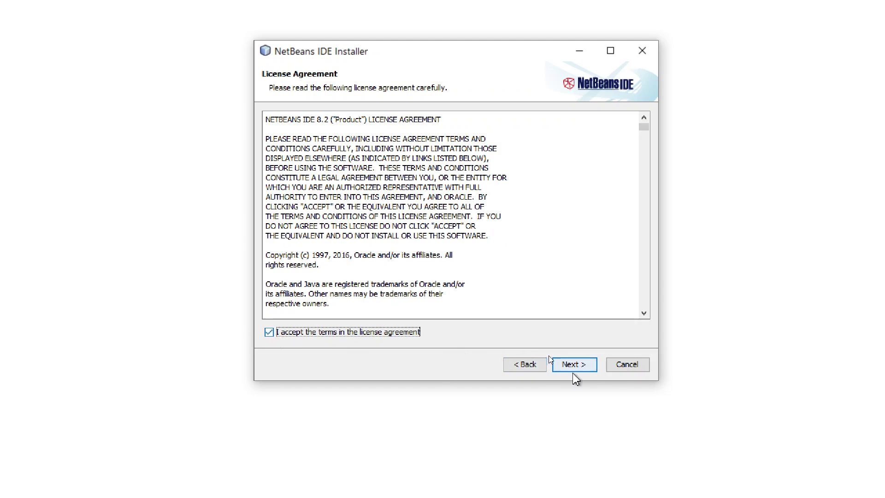
left_click(595, 365)
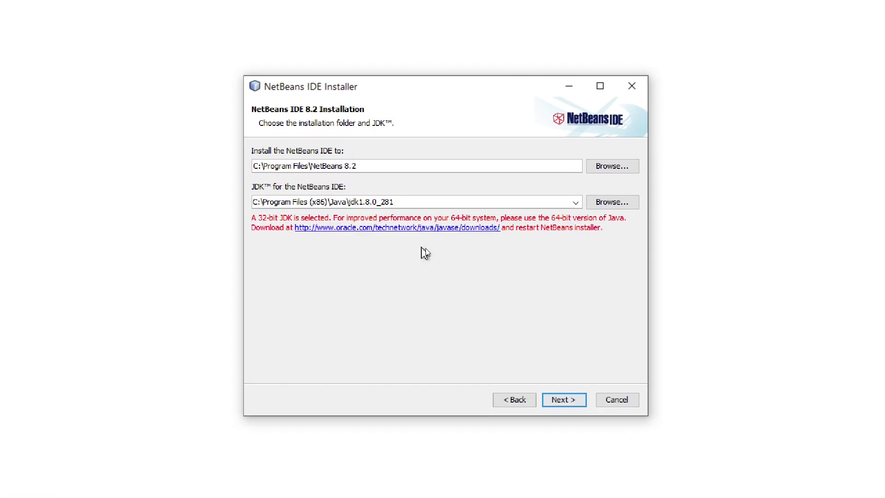
Set the NetBeans IDE installation folder to C:\NetBeans 8.2
left_click(309, 165)
key("BackSpace")
key("BackSpace")
key("BackSpace")
key("BackSpace")
key("BackSpace")
key("BackSpace")
key("BackSpace")
key("BackSpace")
key("BackSpace")
key("BackSpace")
key("BackSpace")
key("BackSpace")
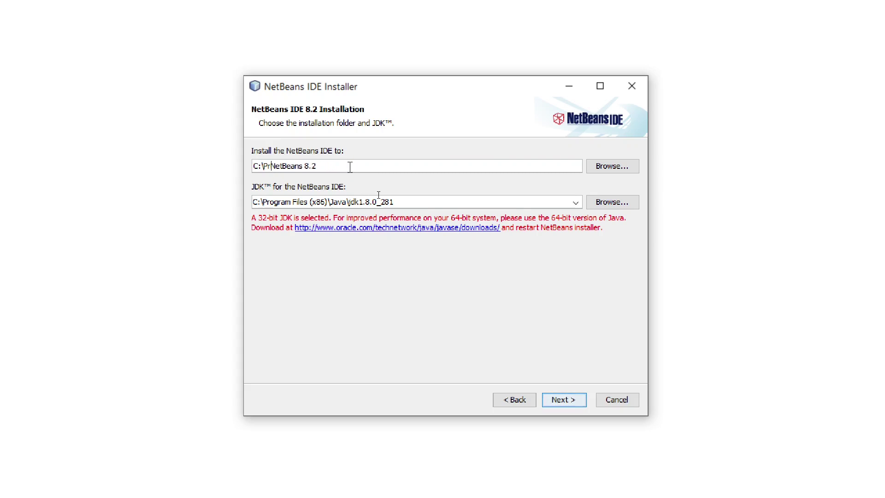
key("BackSpace")
key("BackSpace")
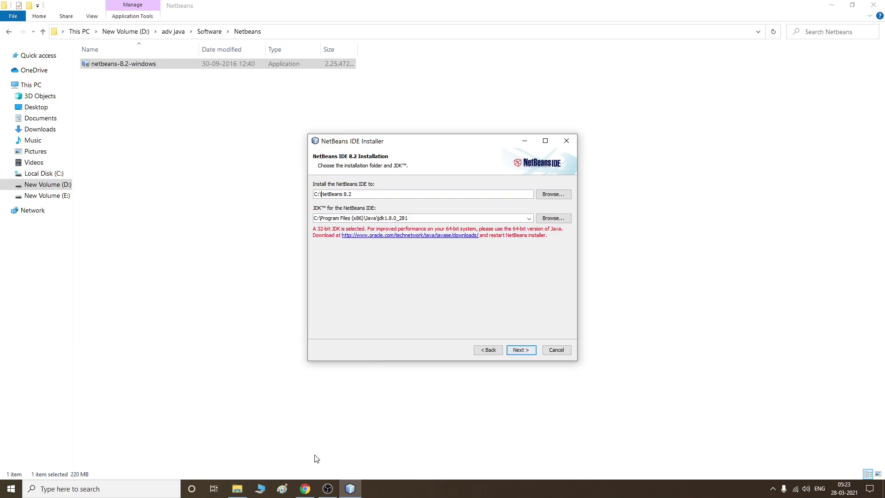
Check which JDK versions are in C:\Program Files\Java using File Explorer, and return to the NetBeans installer
left_click(230, 487)
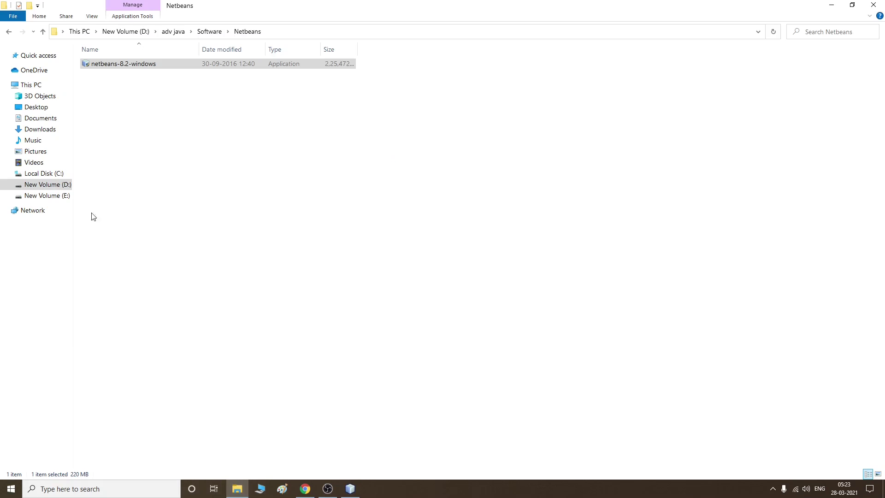
left_click(54, 174)
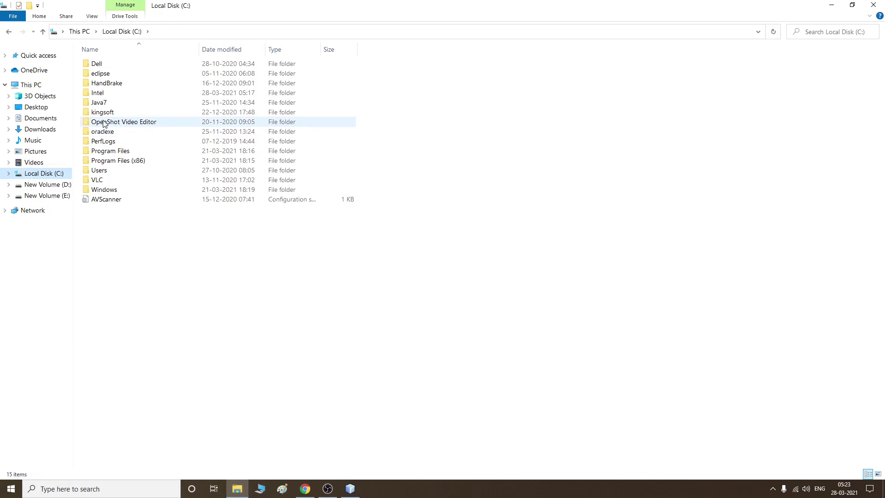
double_click(123, 150)
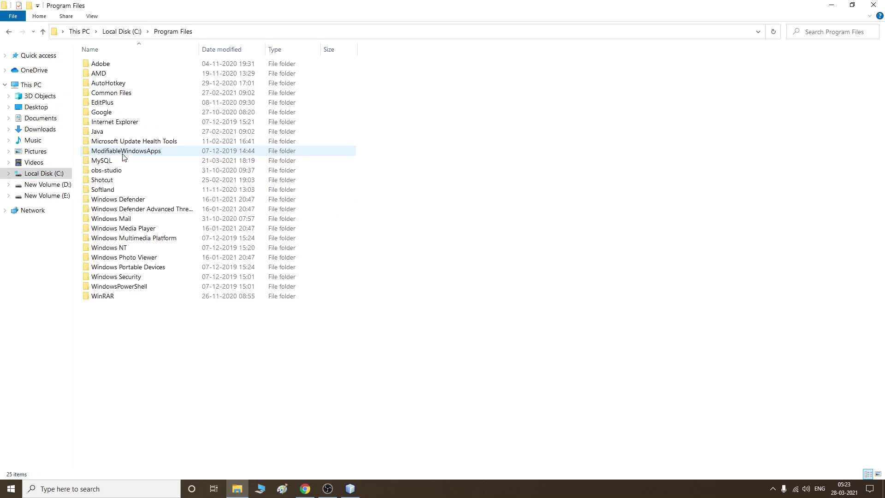
double_click(106, 133)
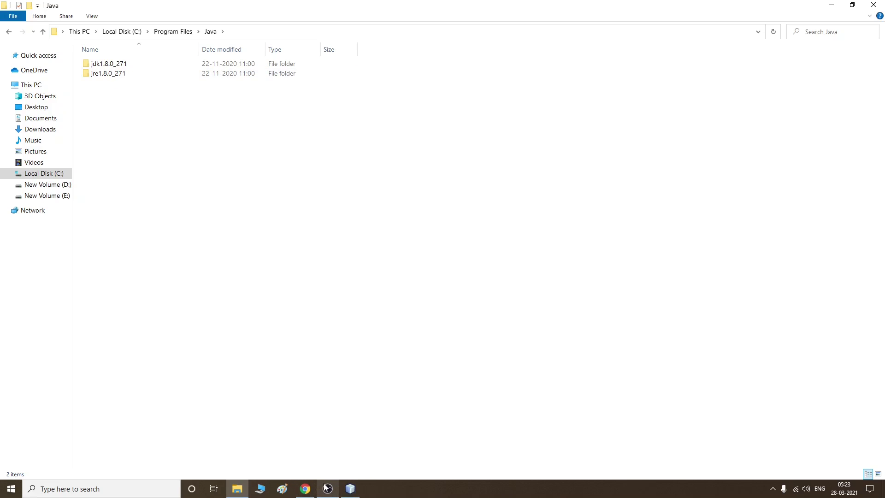
mouse_move(328, 488)
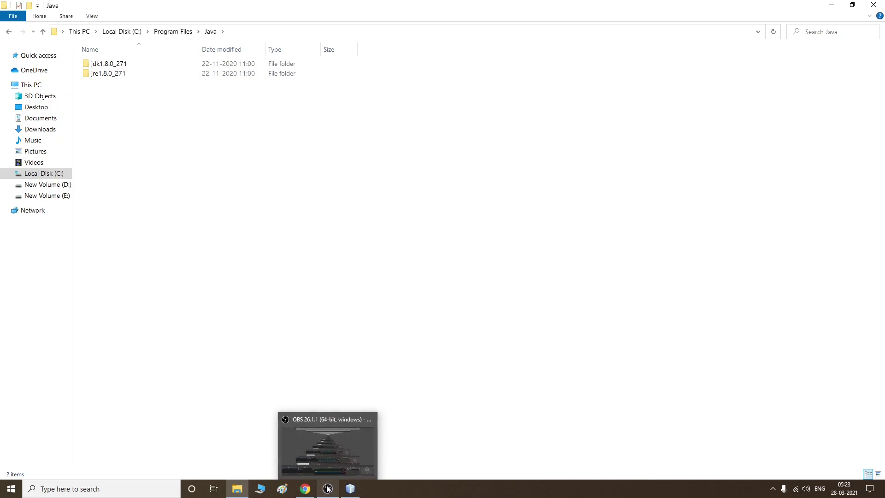
left_click(336, 457)
key("alt+Tab")
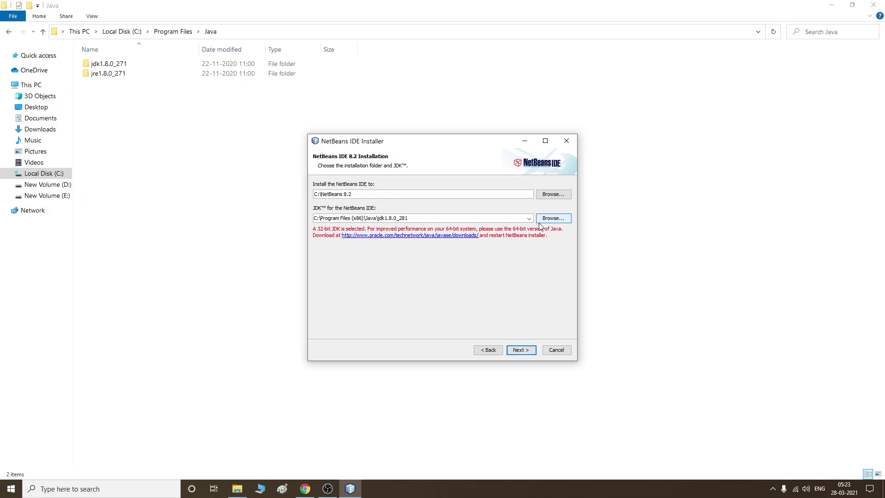
left_click(553, 218)
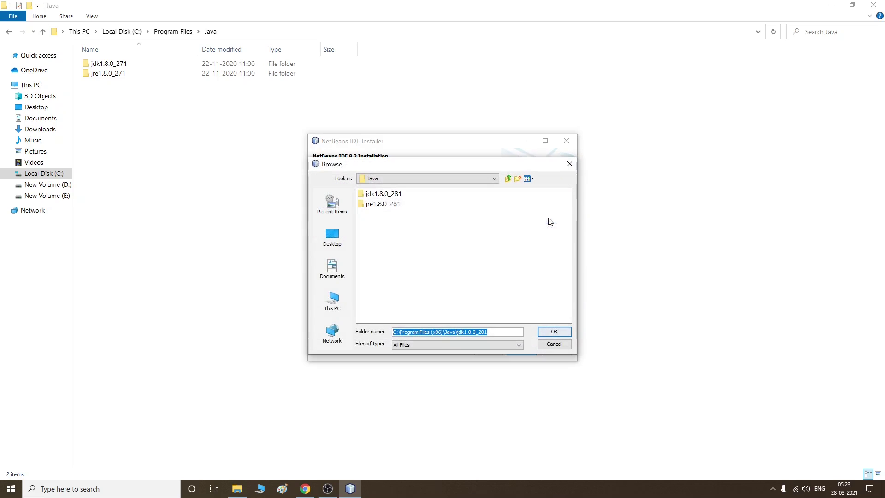
left_click(478, 179)
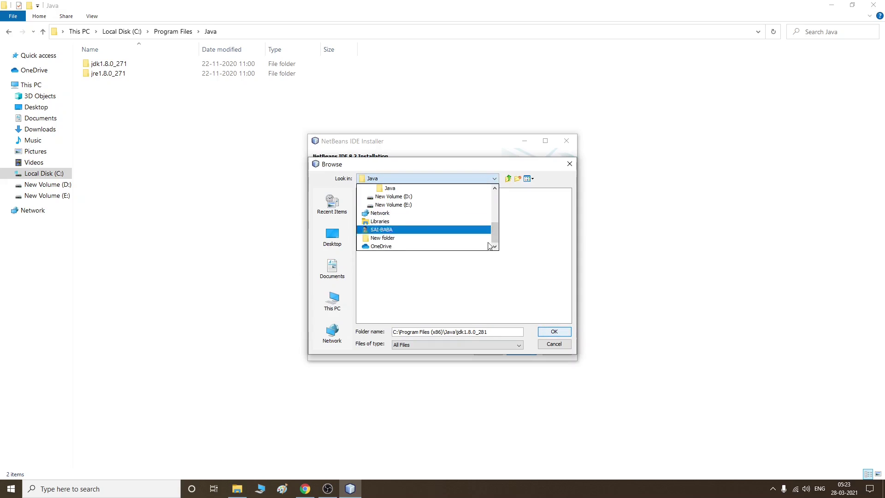
left_click(359, 271)
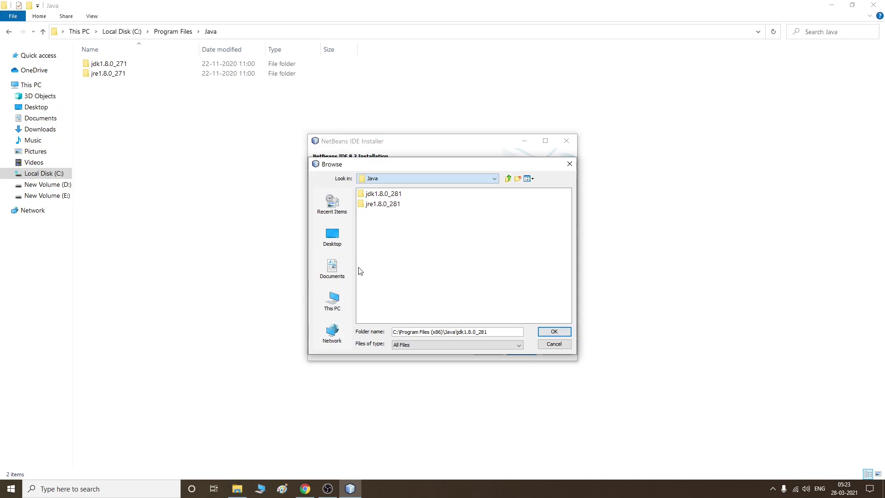
left_click(332, 301)
double_click(392, 267)
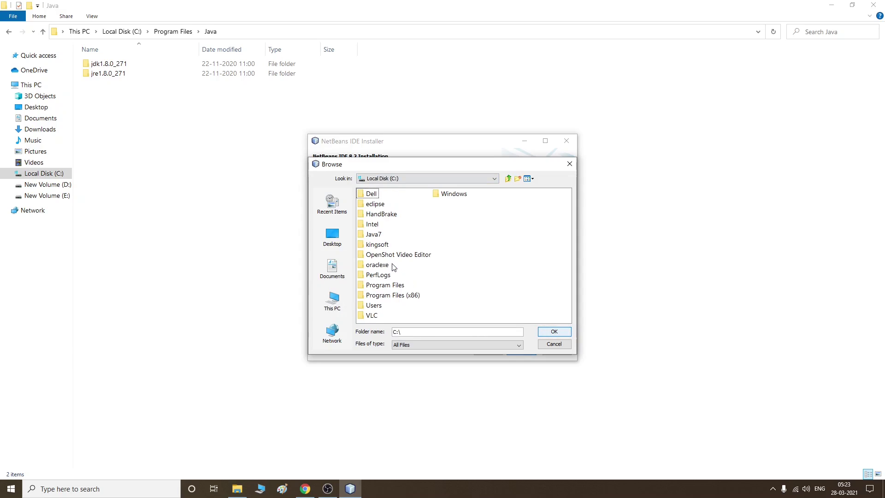
double_click(390, 284)
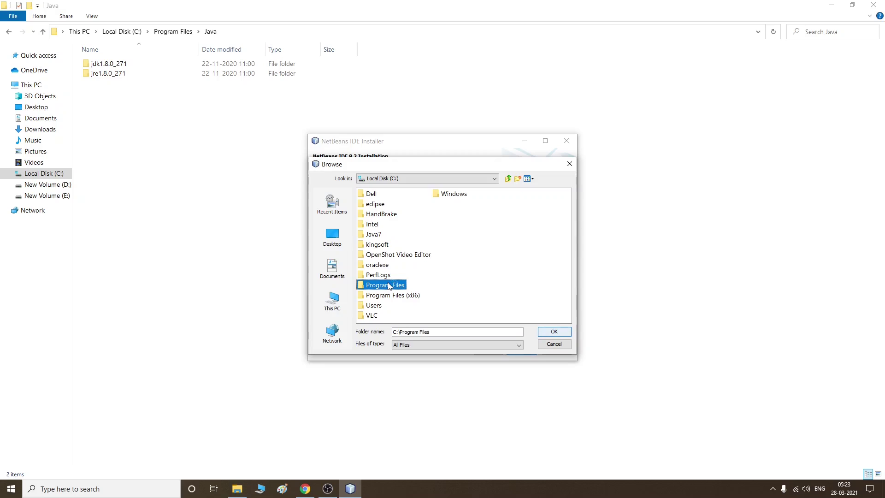
double_click(377, 266)
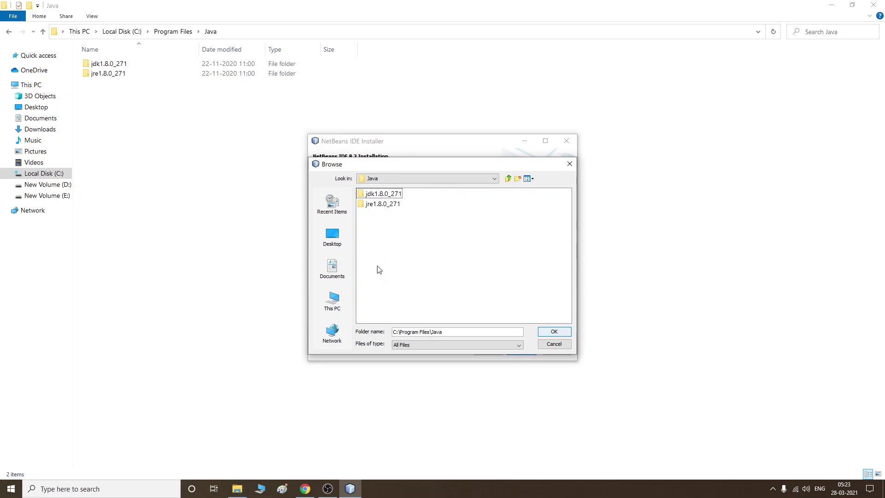
left_click(394, 198)
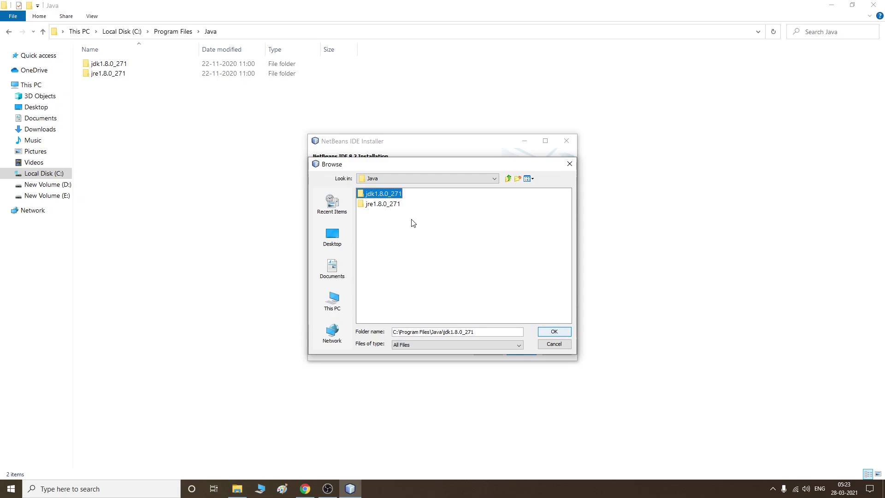
left_click(558, 344)
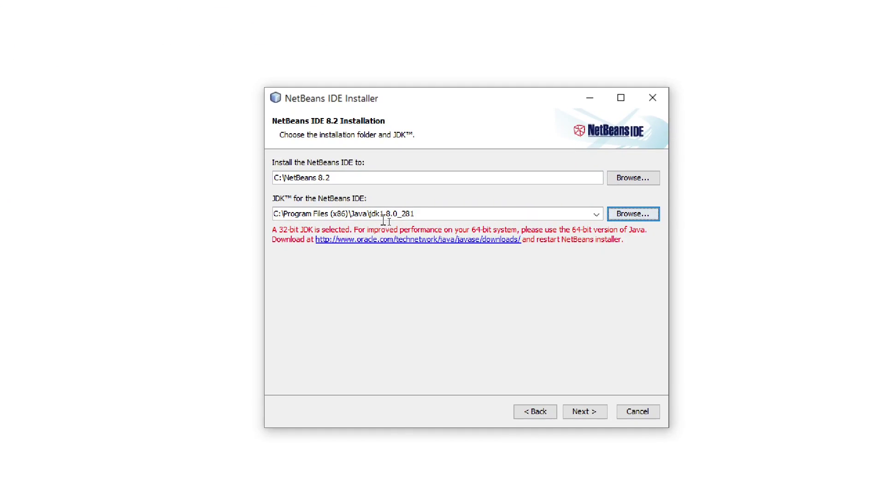
Set the JDK for the NetBeans IDE to the folder C:\Program Files\Java\jdk1.8.0_271
left_click(639, 219)
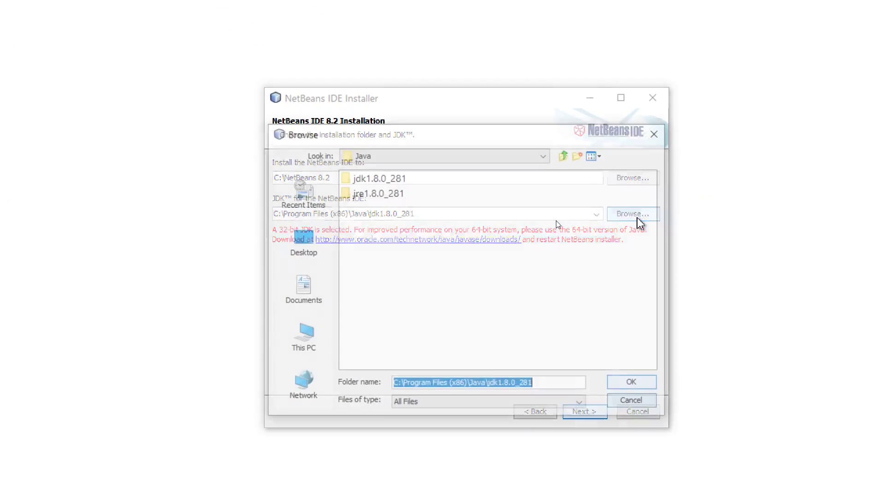
left_click(304, 339)
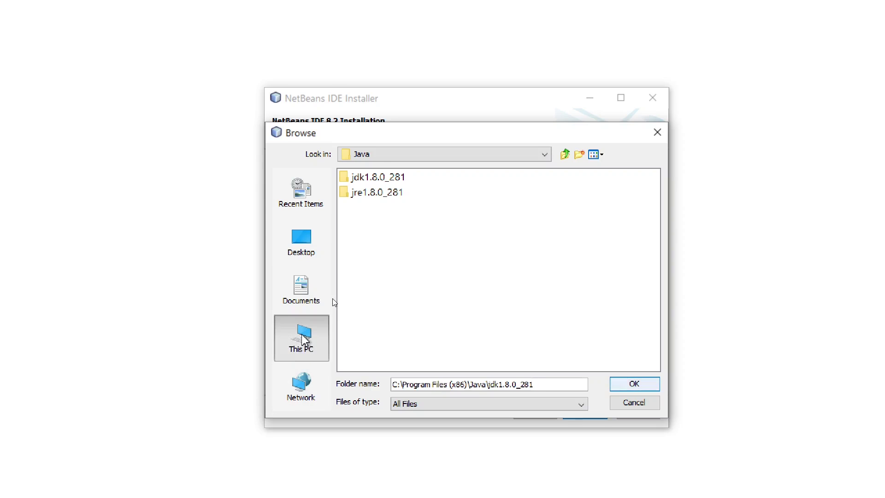
left_click(405, 284)
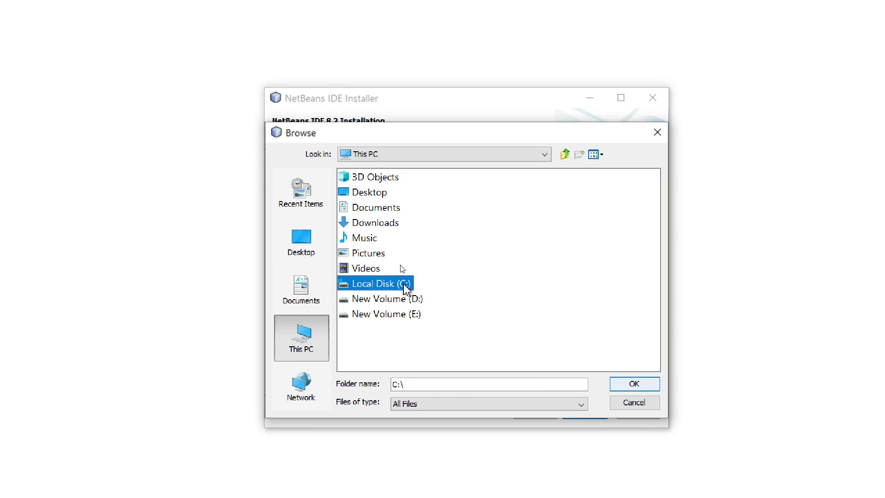
double_click(405, 286)
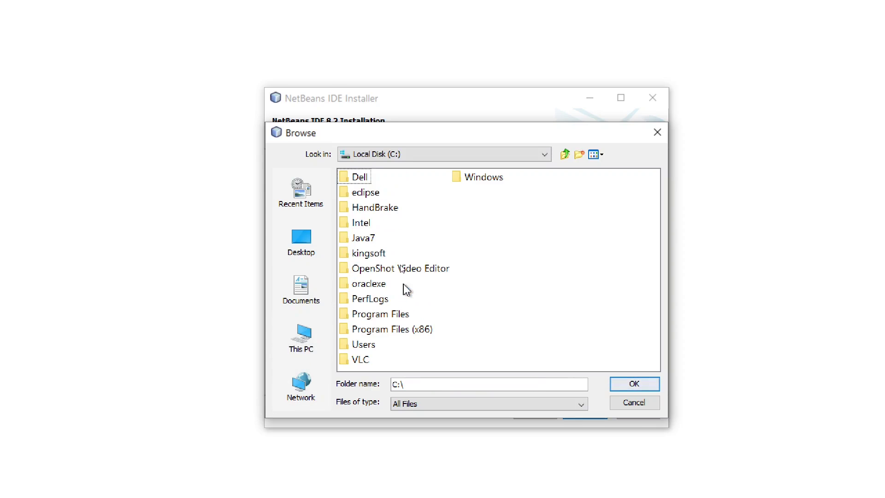
double_click(377, 313)
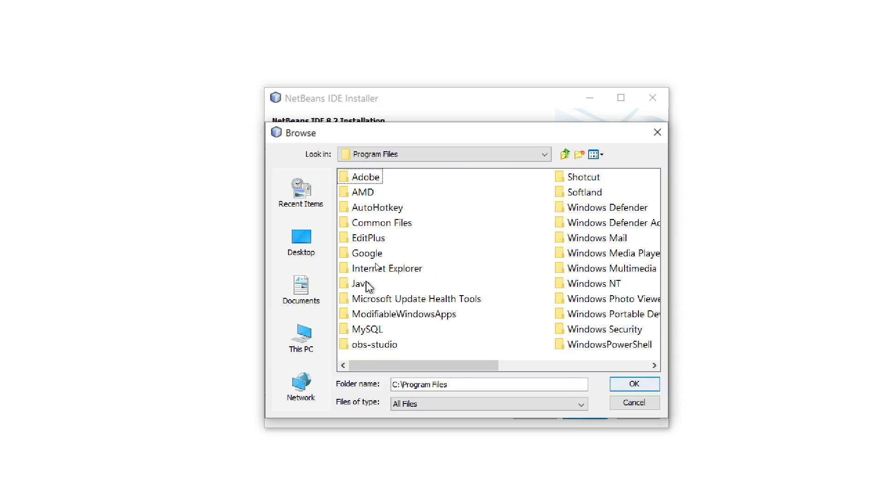
double_click(369, 286)
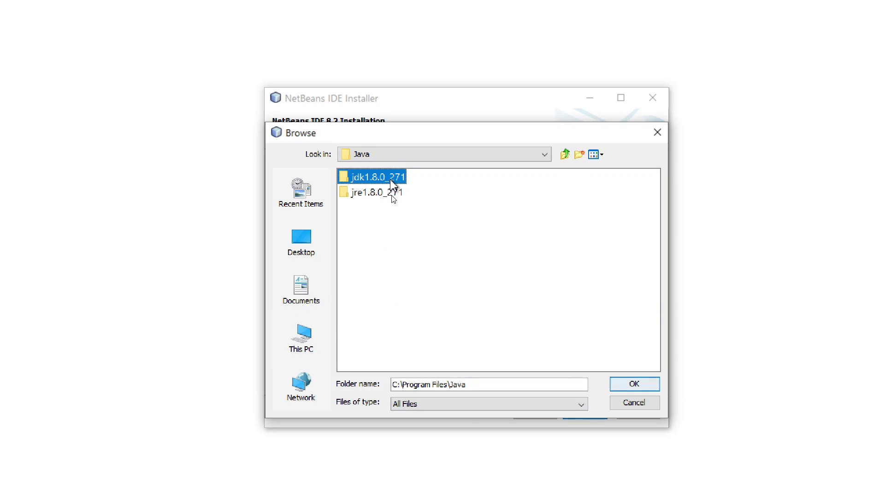
left_click(391, 178)
left_click(636, 386)
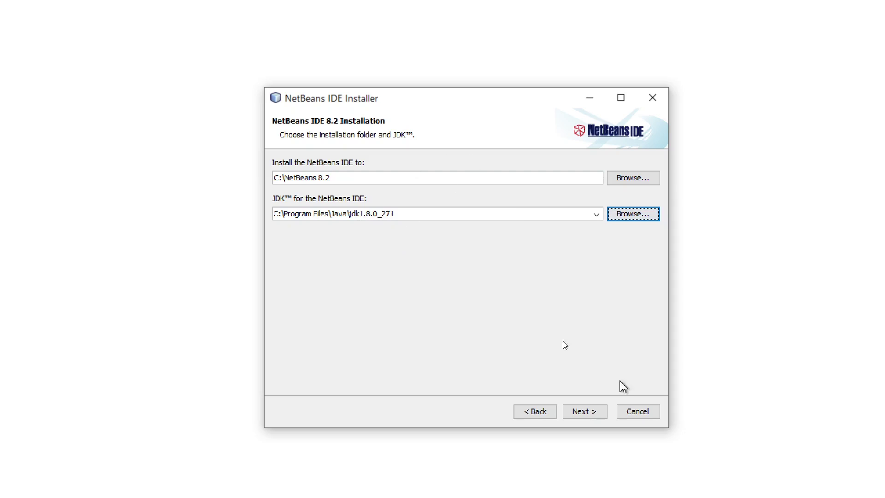
Accept the default GlassFish 4.1.1 folder and JDK, and start the installation with update checking left enabled
left_click(587, 399)
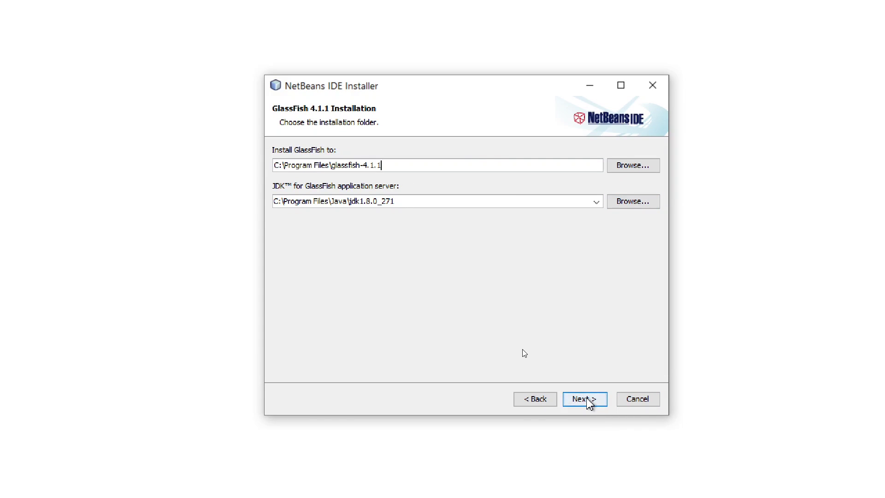
left_click(588, 401)
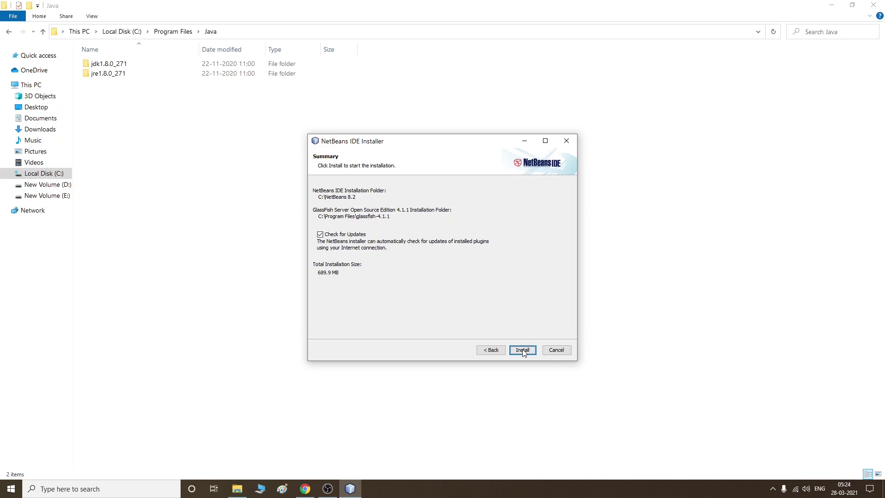
left_click(523, 350)
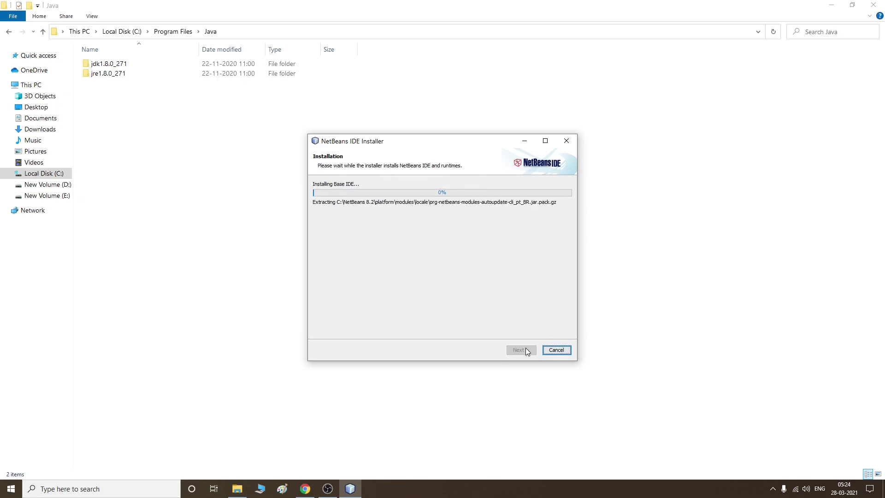
left_click_drag(588, 258, 629, 320)
left_click_drag(641, 267, 618, 296)
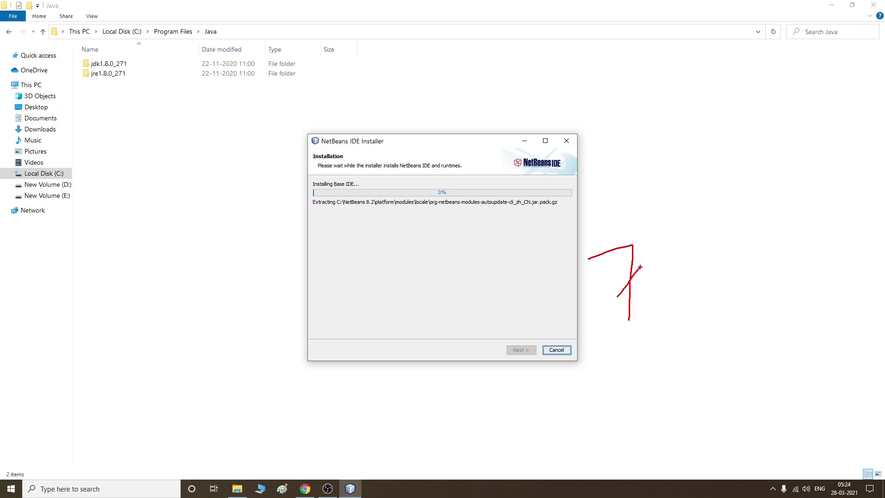
mouse_move(648, 243)
left_mouse_down()
mouse_move(672, 240)
mouse_move(684, 256)
mouse_move(694, 232)
mouse_move(743, 239)
left_mouse_up()
left_click_drag(750, 208, 765, 226)
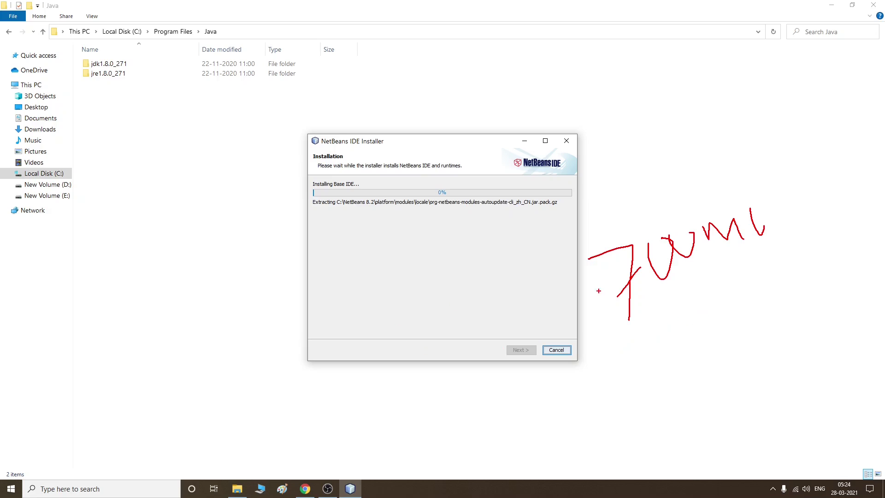
key("Escape")
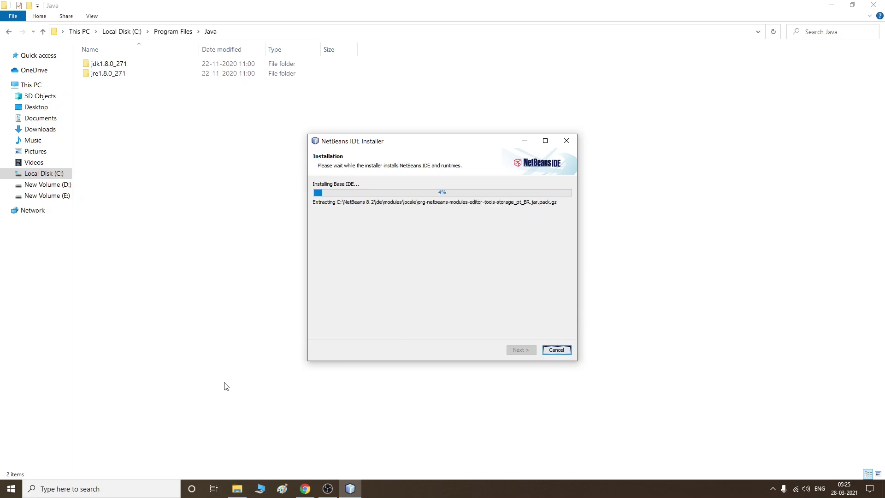